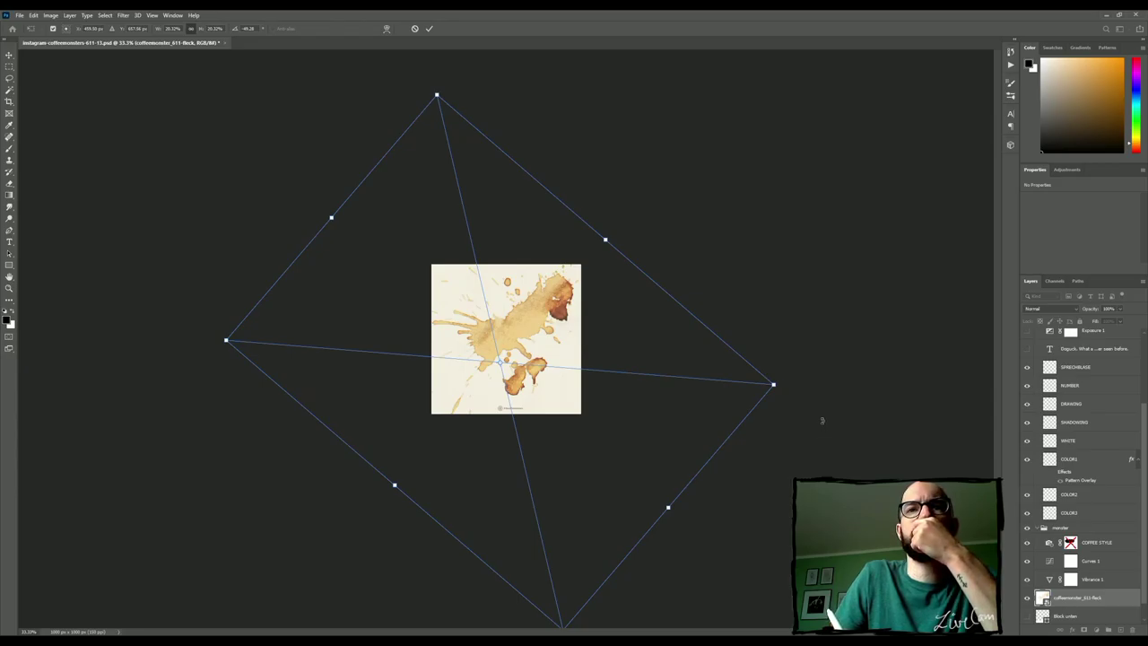
- Rotate the coffee stain image slightly counterclockwise and shift it a little to the right on the canvas
left_click_drag(825, 423, 833, 406)
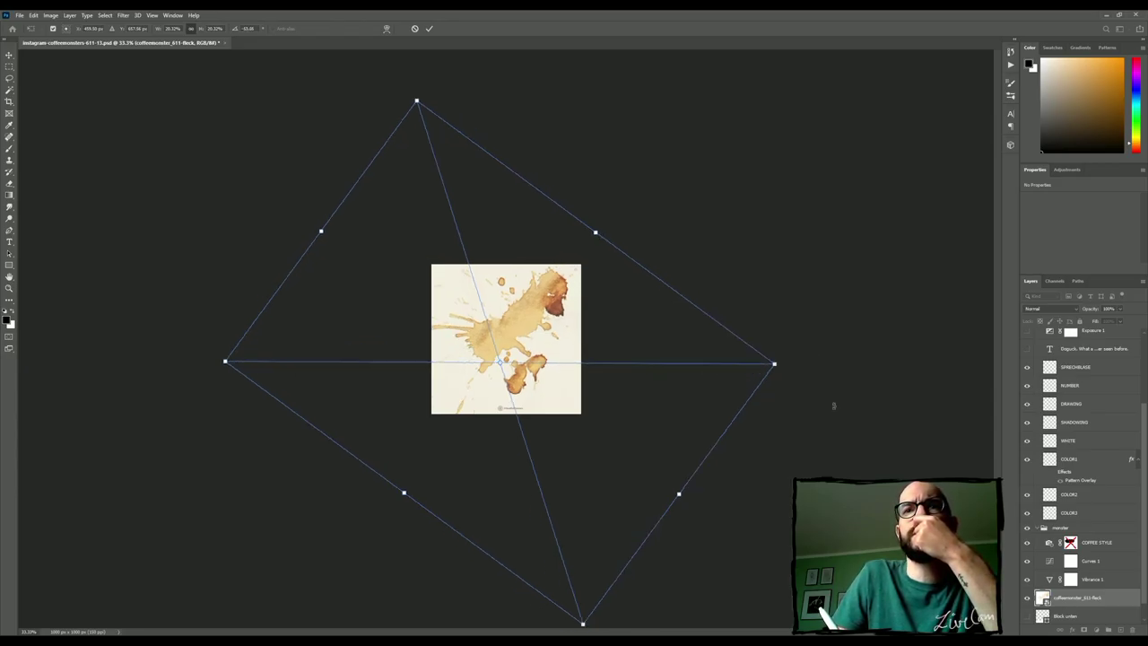
mouse_move(613, 415)
left_mouse_down()
mouse_move(643, 418)
mouse_move(623, 413)
left_mouse_up()
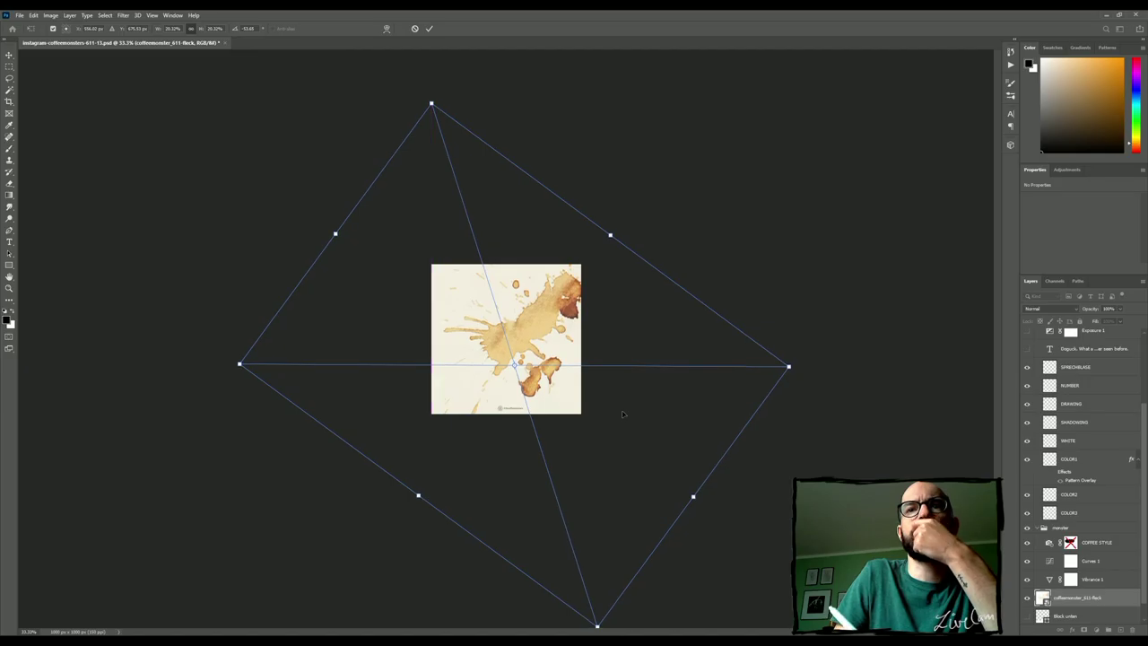
key("Return")
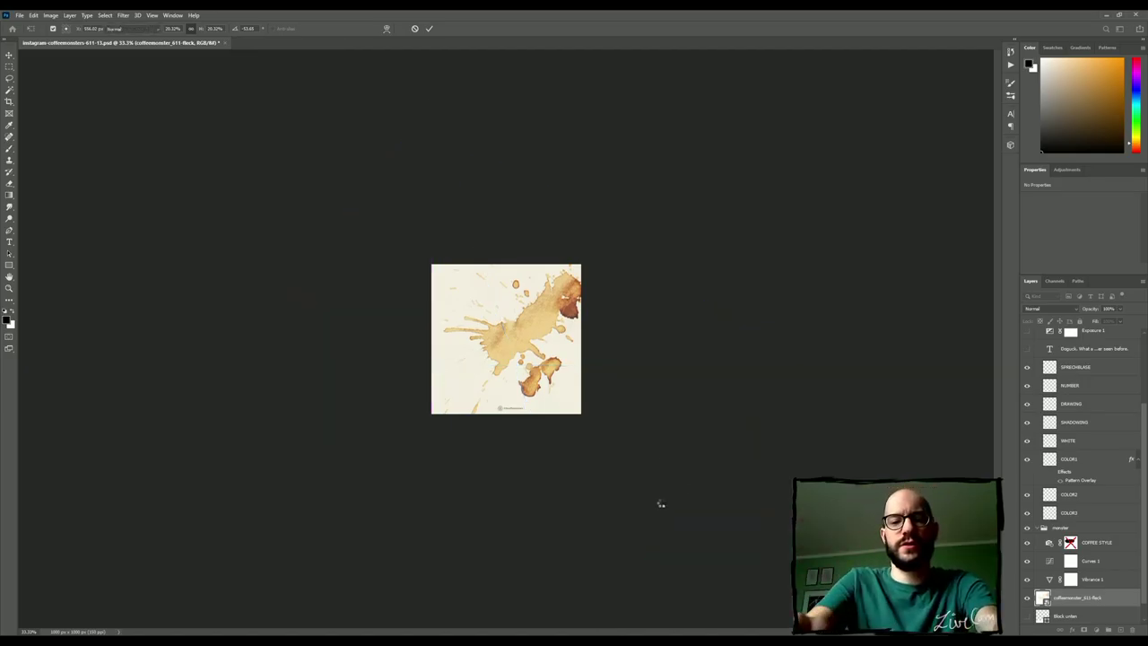
- On the DRAWING layer, ink the creature's eye with a dark pupil and outline its long open beak along the stain's thin splashes
key("ctrl+plus")
key("ctrl+plus")
key("ctrl+plus")
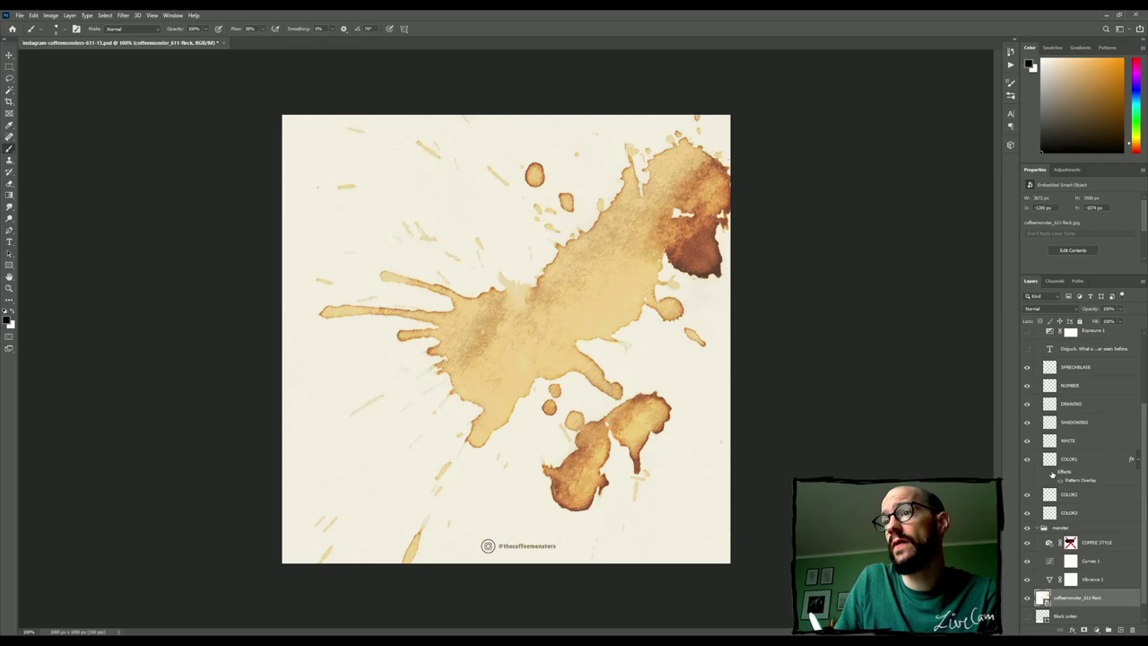
left_click_drag(1141, 461, 1140, 391)
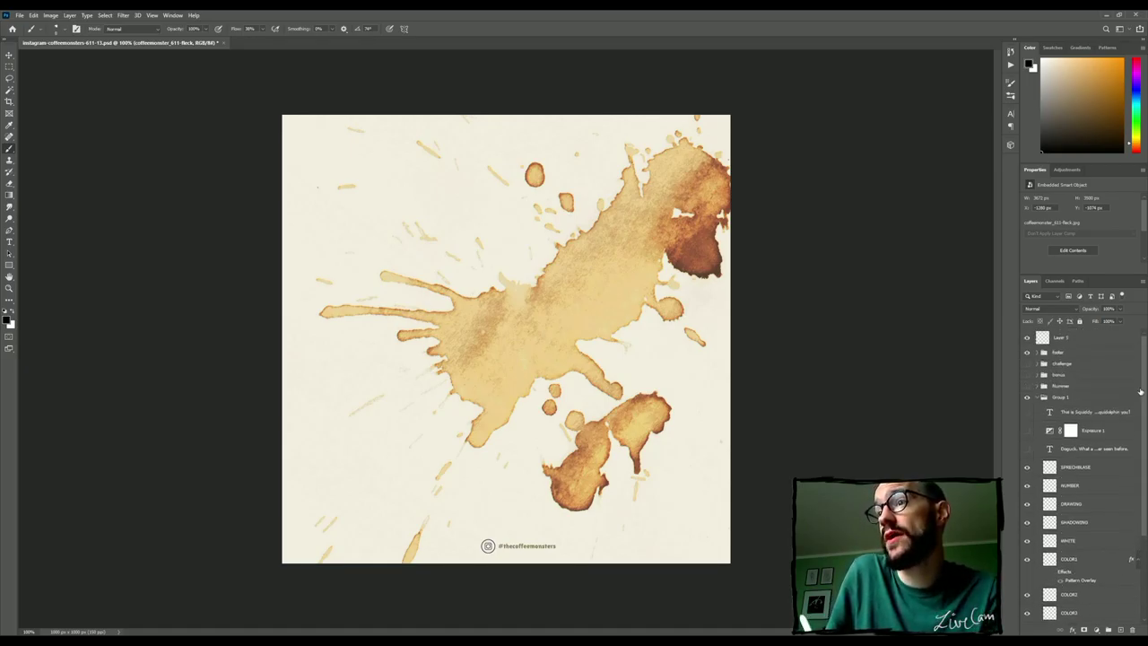
left_click(1088, 509)
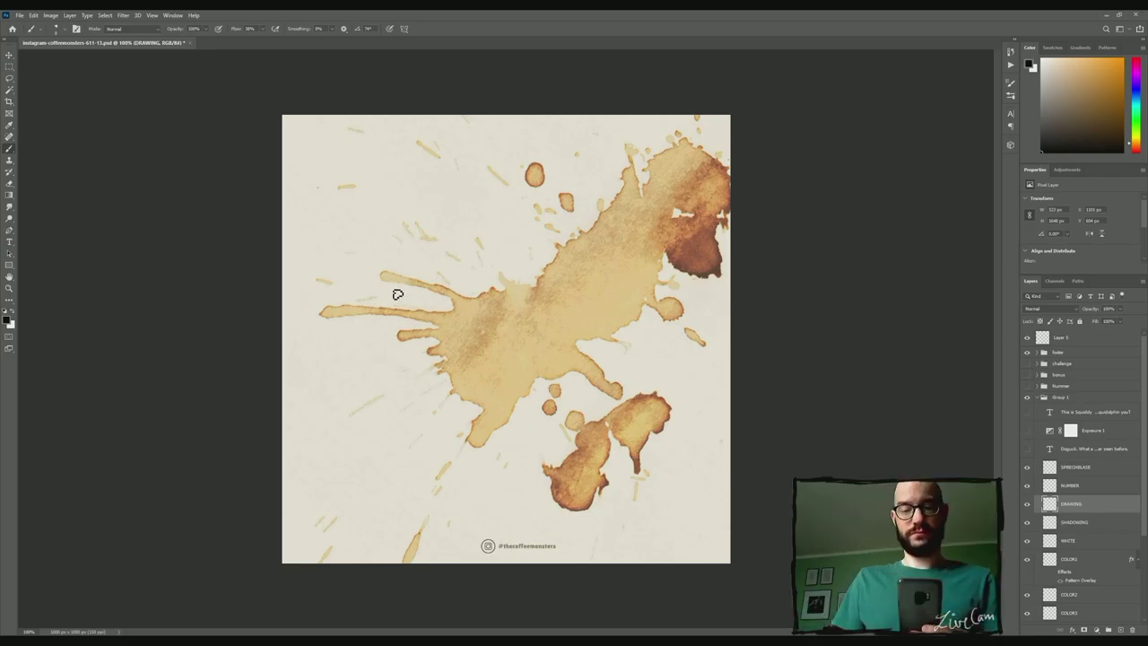
left_click_drag(474, 300, 472, 315)
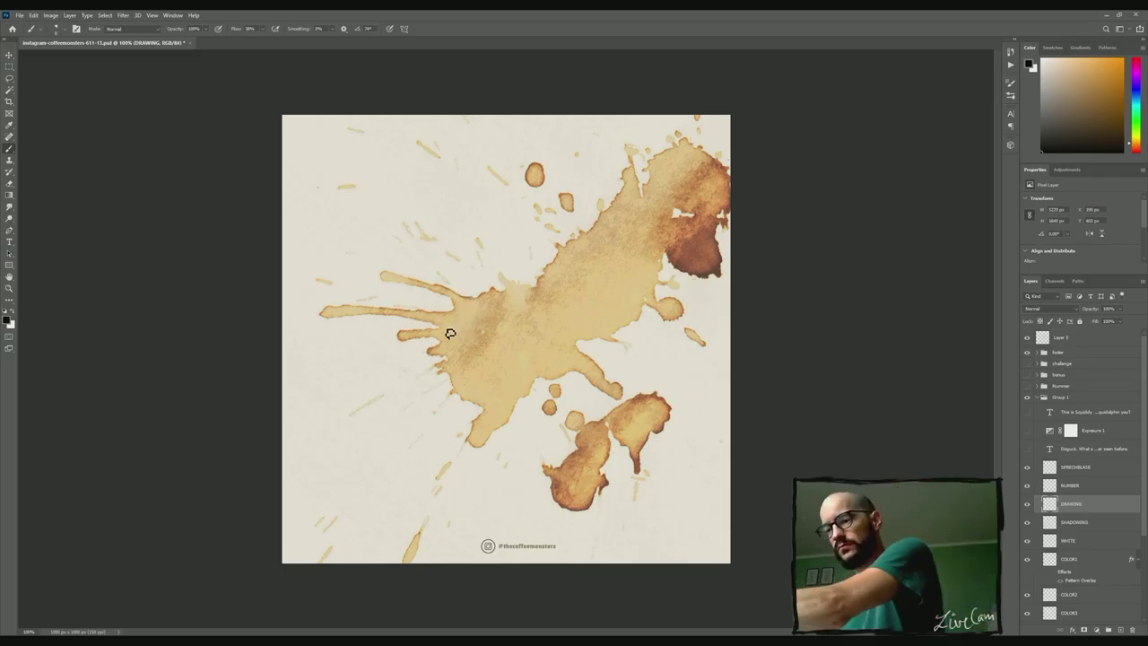
mouse_move(388, 272)
left_mouse_down()
mouse_move(452, 300)
mouse_move(384, 308)
mouse_move(410, 298)
mouse_move(403, 311)
mouse_move(448, 310)
mouse_move(455, 298)
left_mouse_up()
left_click_drag(384, 276, 482, 296)
mouse_move(392, 309)
left_mouse_down()
mouse_move(321, 312)
mouse_move(418, 316)
mouse_move(441, 327)
mouse_move(403, 332)
mouse_move(445, 348)
mouse_move(452, 314)
mouse_move(442, 345)
mouse_move(466, 329)
mouse_move(439, 339)
left_mouse_up()
key("ctrl+z")
key("ctrl+z")
key("e")
key("b")
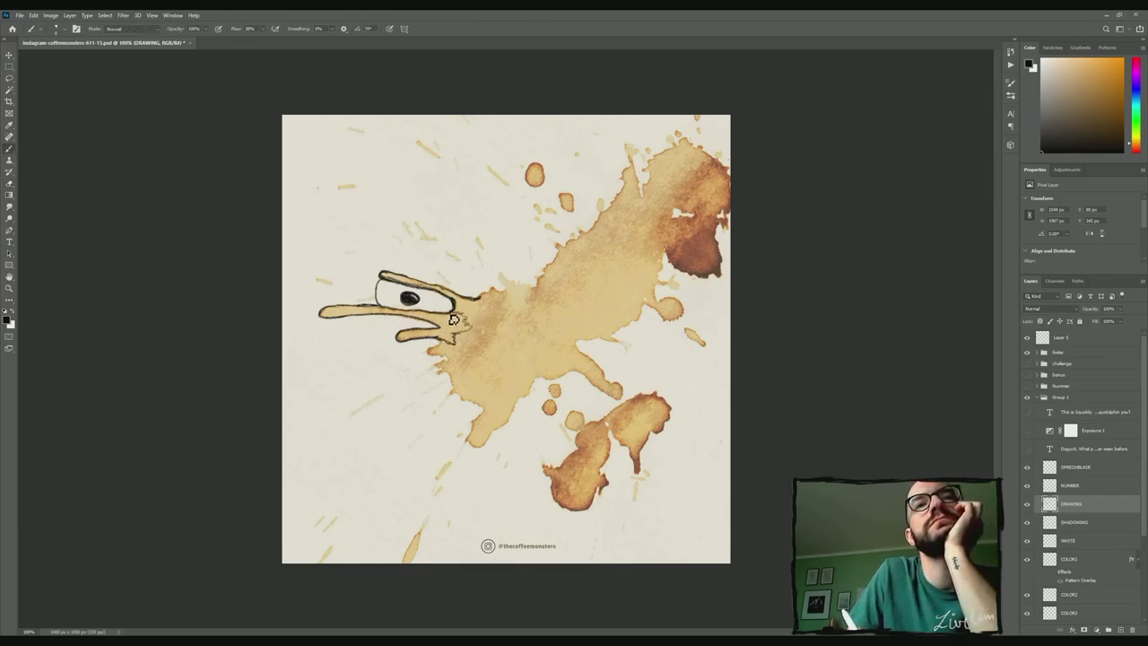
- Outline the creature's back and the chest with its small front limb along the stain
mouse_move(483, 297)
left_mouse_down()
mouse_move(507, 292)
mouse_move(512, 366)
mouse_move(616, 396)
mouse_move(533, 337)
mouse_move(554, 331)
mouse_move(579, 348)
left_mouse_up()
mouse_move(439, 348)
left_mouse_down()
mouse_move(445, 371)
mouse_move(457, 370)
mouse_move(432, 356)
mouse_move(447, 375)
mouse_move(432, 366)
mouse_move(468, 406)
left_mouse_up()
key("e")
key("b")
key("ctrl+z")
- Outline the belly, thigh and both legs, erasing stray lines inside the body and adding toes to the lower foot
mouse_move(453, 374)
left_mouse_down()
mouse_move(465, 408)
mouse_move(456, 385)
mouse_move(493, 401)
mouse_move(495, 422)
mouse_move(473, 445)
mouse_move(489, 449)
mouse_move(512, 423)
mouse_move(488, 418)
mouse_move(497, 409)
mouse_move(483, 416)
mouse_move(537, 376)
left_mouse_up()
key("e")
left_click_drag(488, 324, 492, 355)
left_click_drag(558, 372, 529, 372)
mouse_move(551, 331)
left_mouse_down()
mouse_move(531, 338)
mouse_move(604, 378)
mouse_move(555, 371)
left_mouse_up()
key("b")
key("ctrl+z")
left_click_drag(536, 312, 614, 386)
left_click_drag(517, 369, 619, 393)
mouse_move(476, 434)
left_mouse_down()
mouse_move(492, 412)
mouse_move(481, 448)
left_mouse_up()
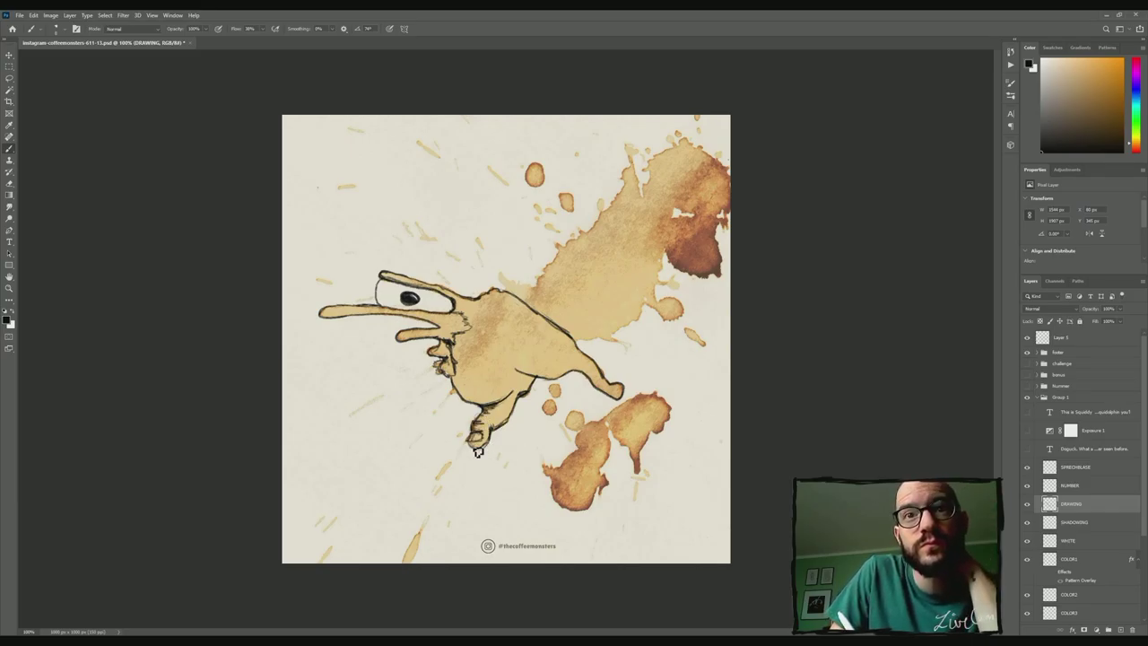
- Darken the corner of the beak, extend the thigh line and sketch the raised wing's front edge with hatching beneath
mouse_move(455, 311)
left_mouse_down()
mouse_move(467, 323)
mouse_move(456, 339)
left_mouse_up()
mouse_move(460, 314)
left_mouse_down()
mouse_move(486, 288)
mouse_move(506, 305)
mouse_move(516, 370)
left_mouse_up()
mouse_move(509, 293)
left_mouse_down()
mouse_move(547, 270)
mouse_move(625, 173)
left_mouse_up()
left_click_drag(579, 347, 647, 247)
left_click_drag(588, 272, 625, 224)
left_click_drag(604, 302, 639, 253)
mouse_move(625, 182)
left_mouse_down()
mouse_move(632, 154)
mouse_move(665, 251)
left_mouse_up()
key("ctrl+z")
key("ctrl+z")
mouse_move(631, 155)
left_mouse_down()
mouse_move(646, 194)
mouse_move(694, 234)
left_mouse_up()
left_click_drag(648, 190, 715, 245)
key("ctrl+z")
key("ctrl+z")
- Outline the pointed peak of the raised wing and its folded outer section down to the dark stain area
left_click_drag(646, 193, 722, 260)
left_click_drag(632, 155, 673, 227)
mouse_move(633, 153)
left_mouse_down()
mouse_move(660, 209)
mouse_move(615, 203)
left_mouse_up()
- Hatch dark shading on the wing's underside, radiating downward from the inner fold below the peak
mouse_move(638, 204)
left_mouse_down()
mouse_move(674, 257)
mouse_move(709, 282)
mouse_move(671, 263)
left_mouse_up()
mouse_move(638, 206)
left_mouse_down()
mouse_move(655, 226)
mouse_move(646, 213)
left_mouse_up()
left_click_drag(635, 208, 617, 241)
mouse_move(640, 224)
left_mouse_down()
mouse_move(635, 273)
mouse_move(604, 275)
left_mouse_up()
mouse_move(642, 223)
left_mouse_down()
mouse_move(657, 256)
mouse_move(632, 250)
mouse_move(574, 269)
mouse_move(617, 237)
mouse_move(651, 282)
left_mouse_up()
- Outline the ragged lower edge of the wing and draw a small round knob on its peak
mouse_move(598, 337)
left_mouse_down()
mouse_move(617, 342)
mouse_move(638, 322)
left_mouse_up()
left_click_drag(628, 332, 655, 300)
key("e")
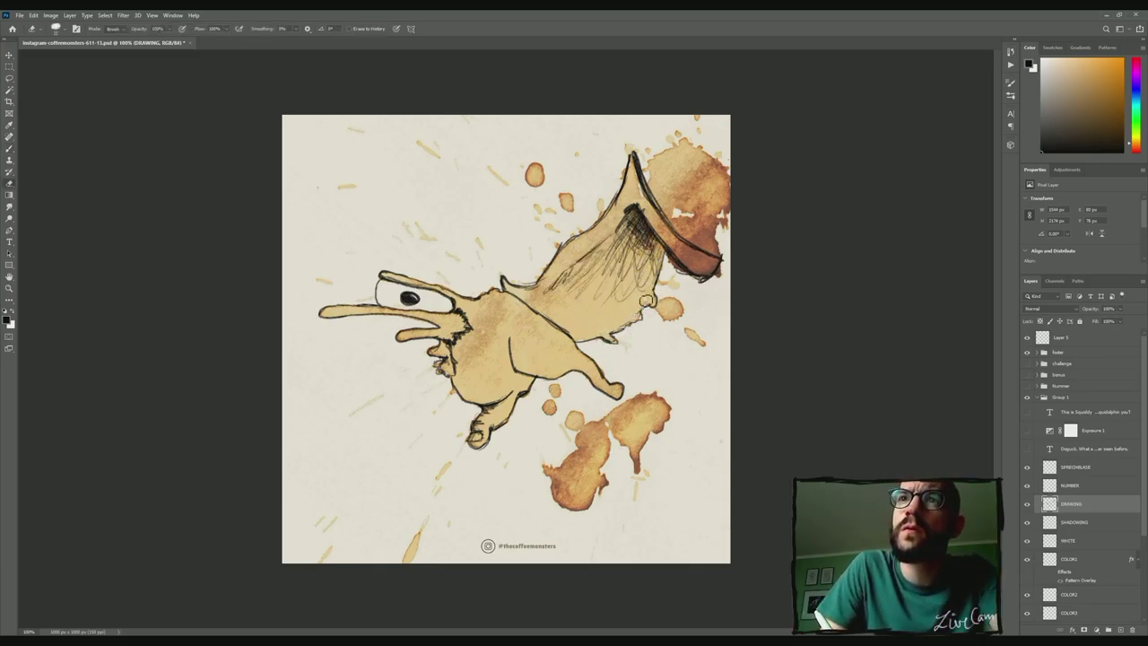
key("b")
left_click_drag(615, 341, 655, 303)
mouse_move(627, 167)
left_mouse_down()
mouse_move(631, 142)
mouse_move(644, 171)
left_mouse_up()
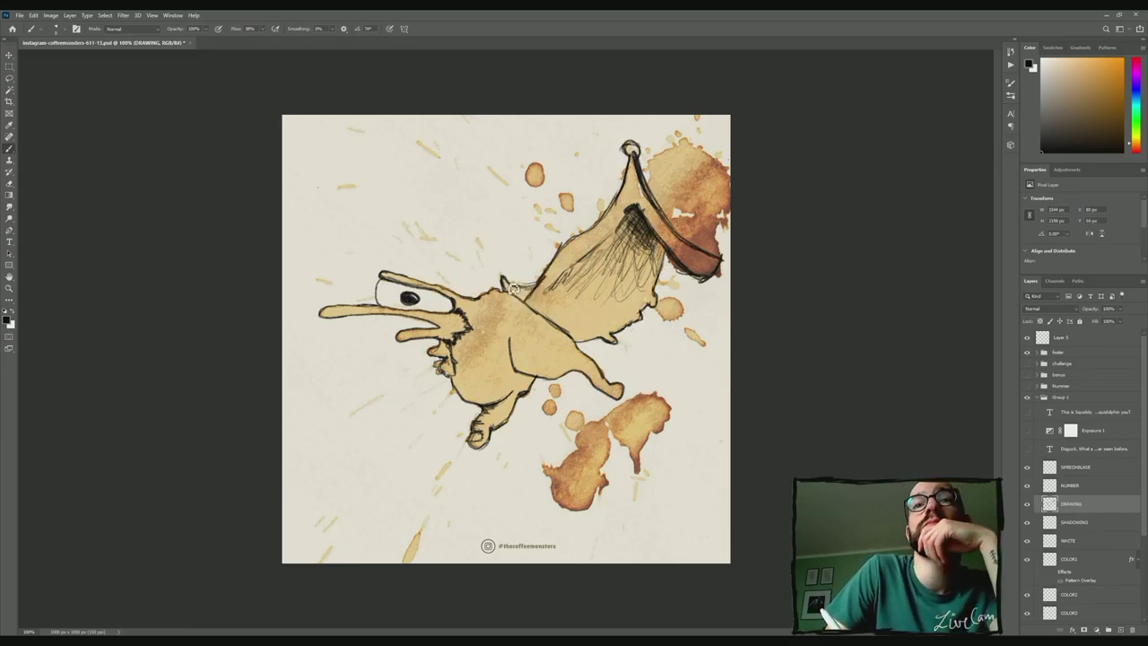
- Shade the small far wing behind the back and erase the back line where the large wing joins the body
left_click_drag(514, 291, 531, 288)
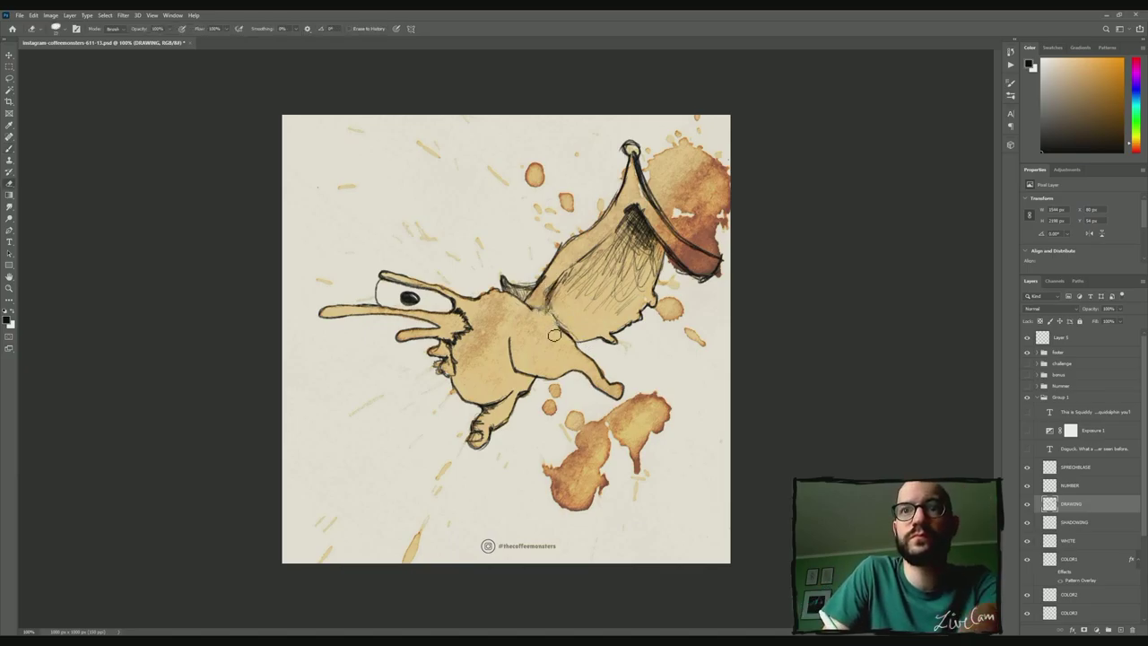
key("e")
mouse_move(540, 310)
left_mouse_down()
mouse_move(526, 304)
mouse_move(562, 250)
mouse_move(619, 197)
left_mouse_up()
- Redraw the wing joint and add dense hatching to the wing's underside, the thigh and the belly
key("b")
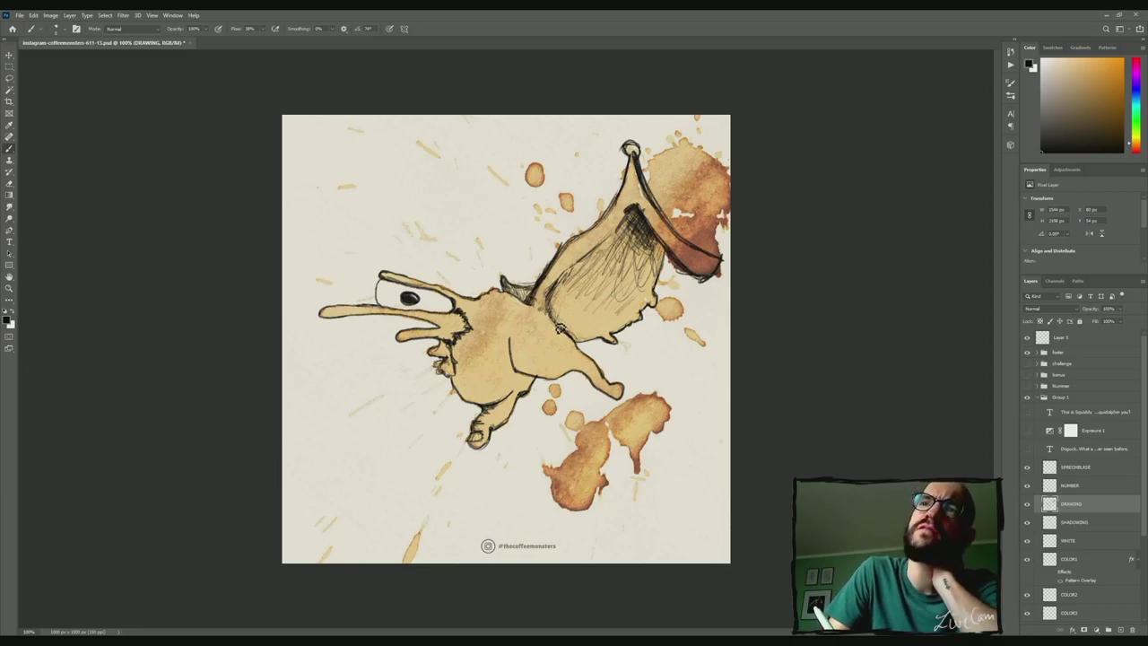
mouse_move(560, 328)
left_mouse_down()
mouse_move(614, 335)
mouse_move(619, 225)
mouse_move(596, 345)
mouse_move(622, 328)
mouse_move(638, 289)
mouse_move(634, 233)
left_mouse_up()
mouse_move(584, 322)
left_mouse_down()
mouse_move(640, 295)
mouse_move(635, 283)
mouse_move(652, 278)
mouse_move(662, 244)
mouse_move(669, 261)
left_mouse_up()
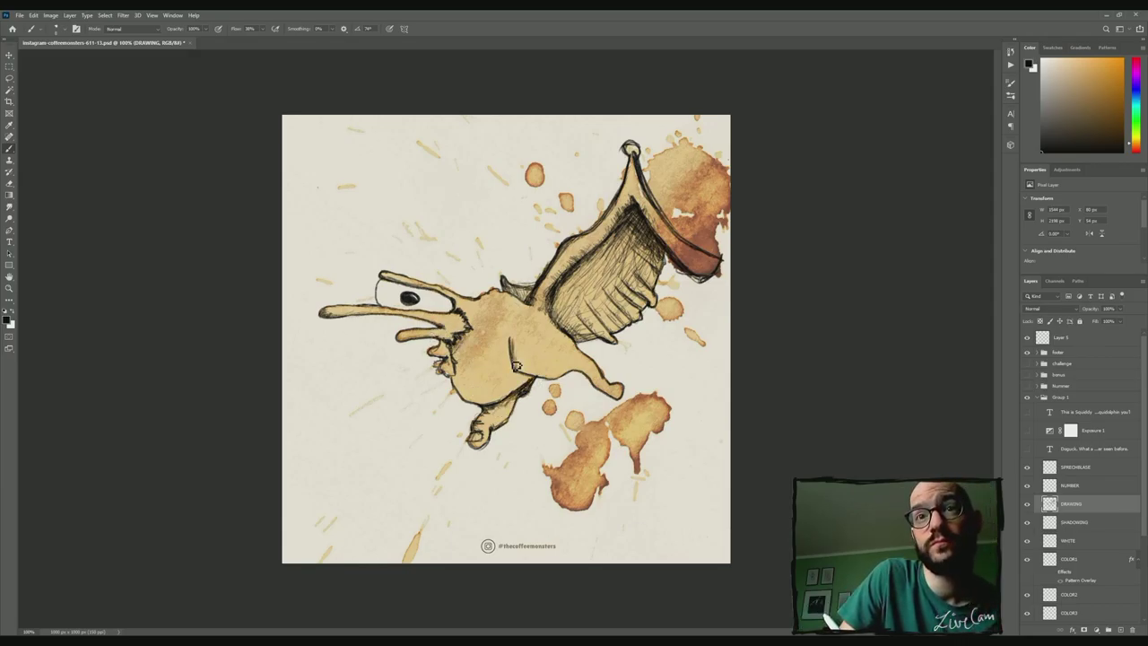
left_click_drag(516, 366, 564, 379)
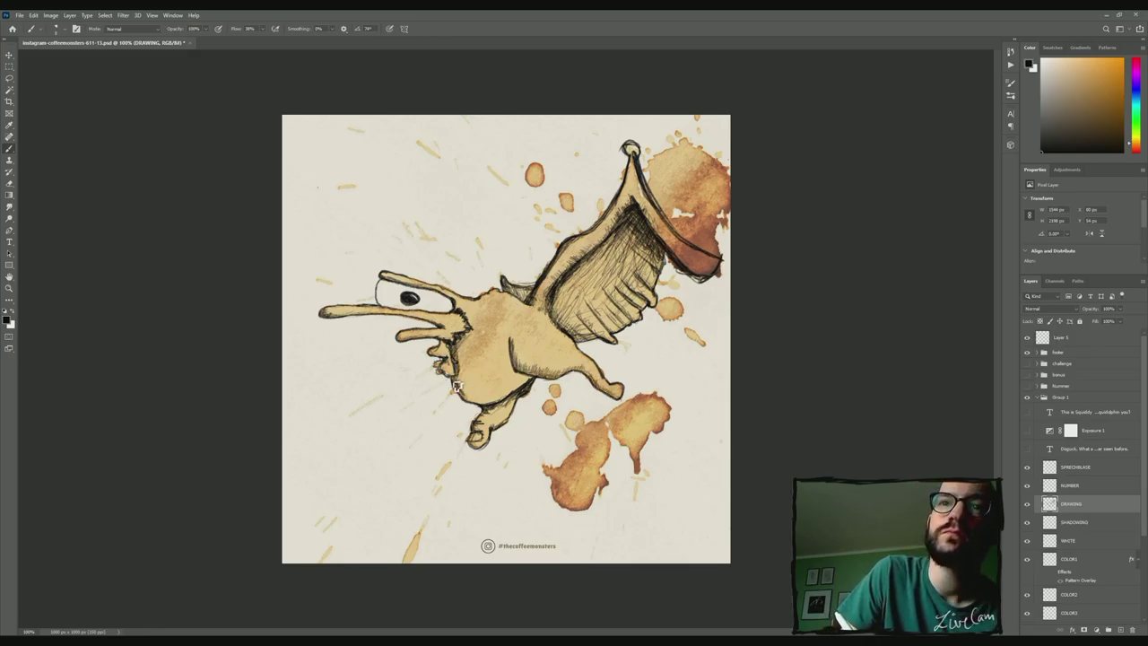
mouse_move(457, 387)
left_mouse_down()
mouse_move(481, 404)
mouse_move(523, 375)
left_mouse_up()
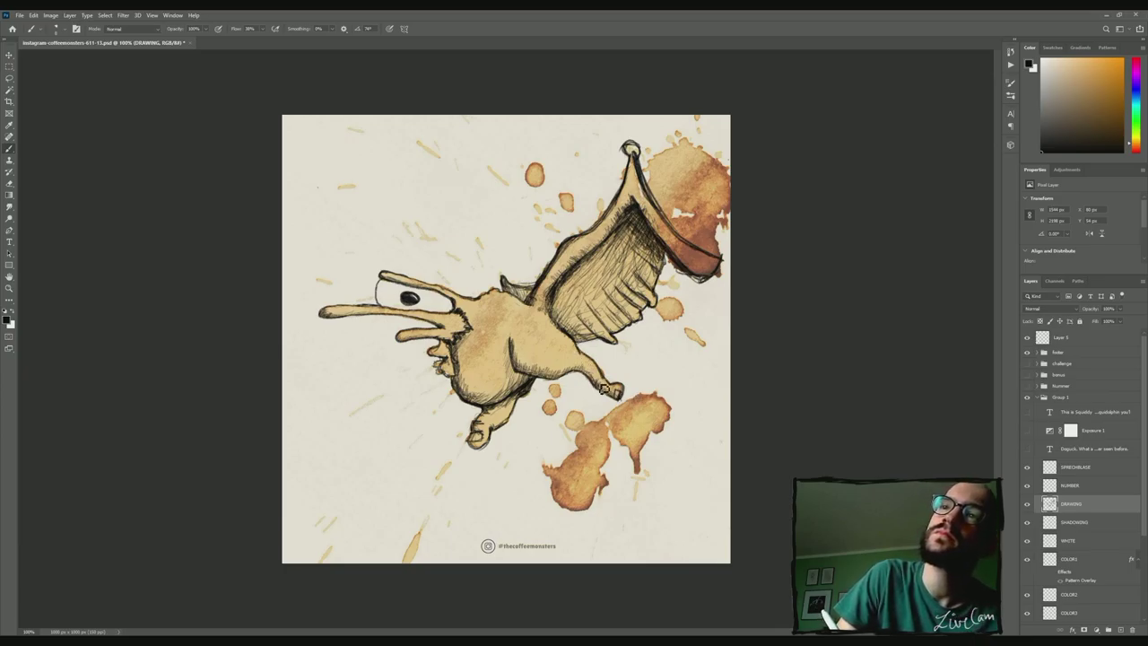
- Sketch loose crossing lines in the background beneath the wing, beside both legs and around the lower stain
left_click_drag(599, 357, 630, 372)
left_click_drag(502, 453, 521, 420)
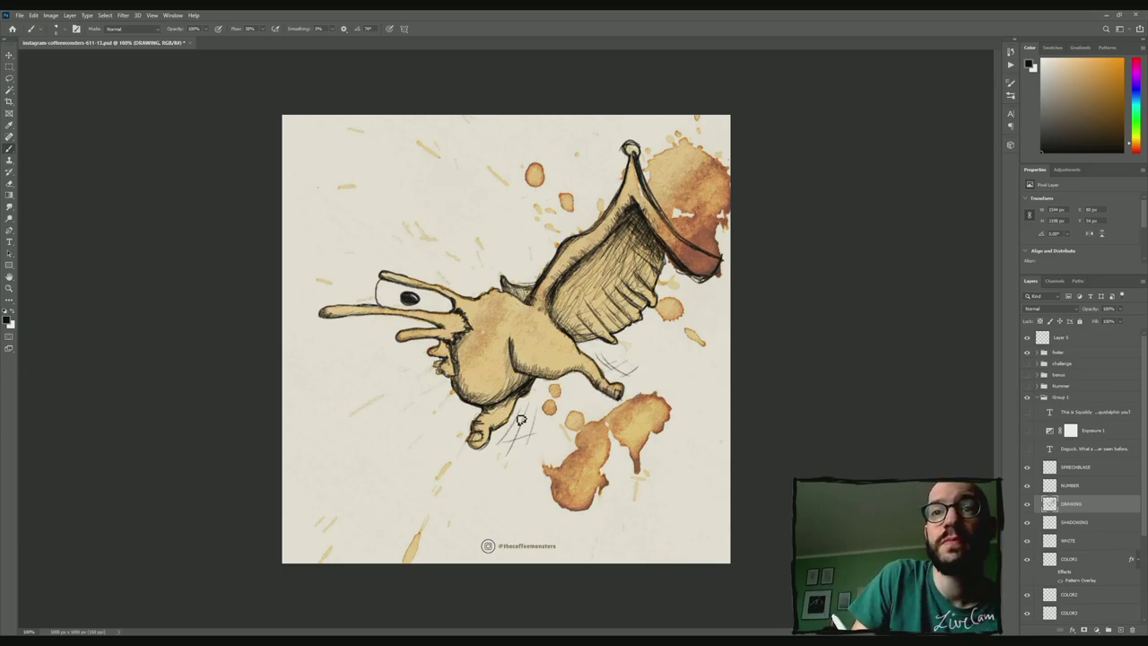
mouse_move(696, 286)
left_mouse_down()
mouse_move(644, 352)
mouse_move(714, 323)
left_mouse_up()
left_click_drag(493, 462, 552, 520)
left_click_drag(662, 433, 696, 460)
left_click_drag(512, 501, 549, 479)
left_click_drag(714, 413, 656, 465)
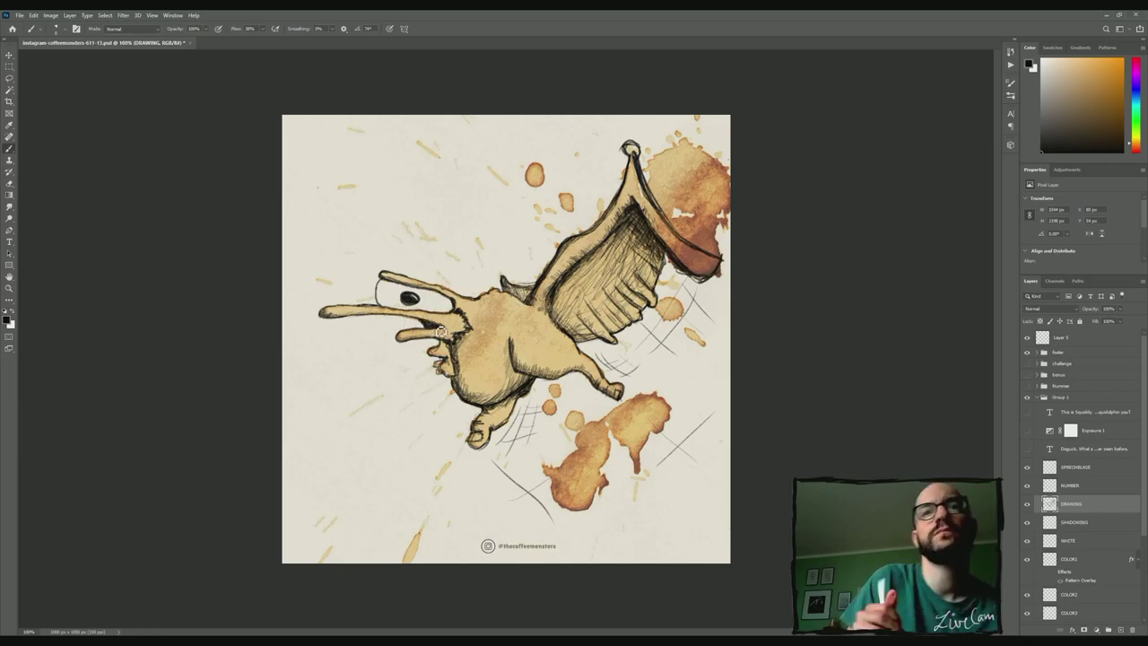
- Draw an oval speech bubble above the creature's head and handwrite "Reichsadler? Also, mir reichs!" inside it
left_click_drag(442, 248, 446, 262)
left_click_drag(427, 245, 463, 234)
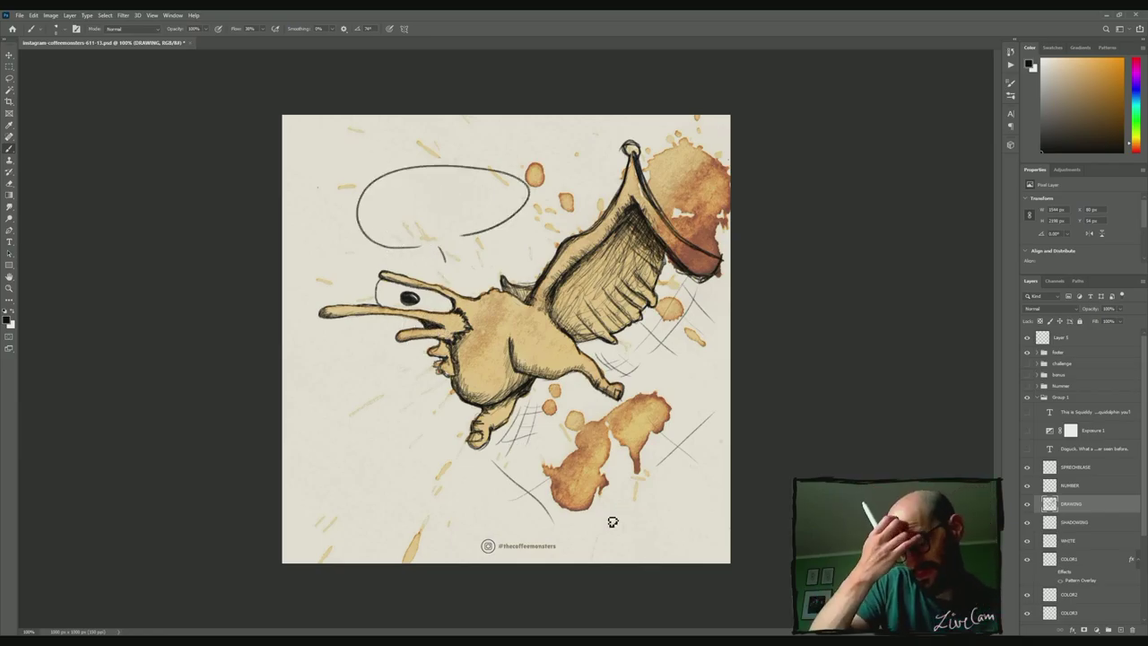
mouse_move(376, 191)
left_mouse_down()
mouse_move(402, 203)
mouse_move(484, 190)
left_mouse_up()
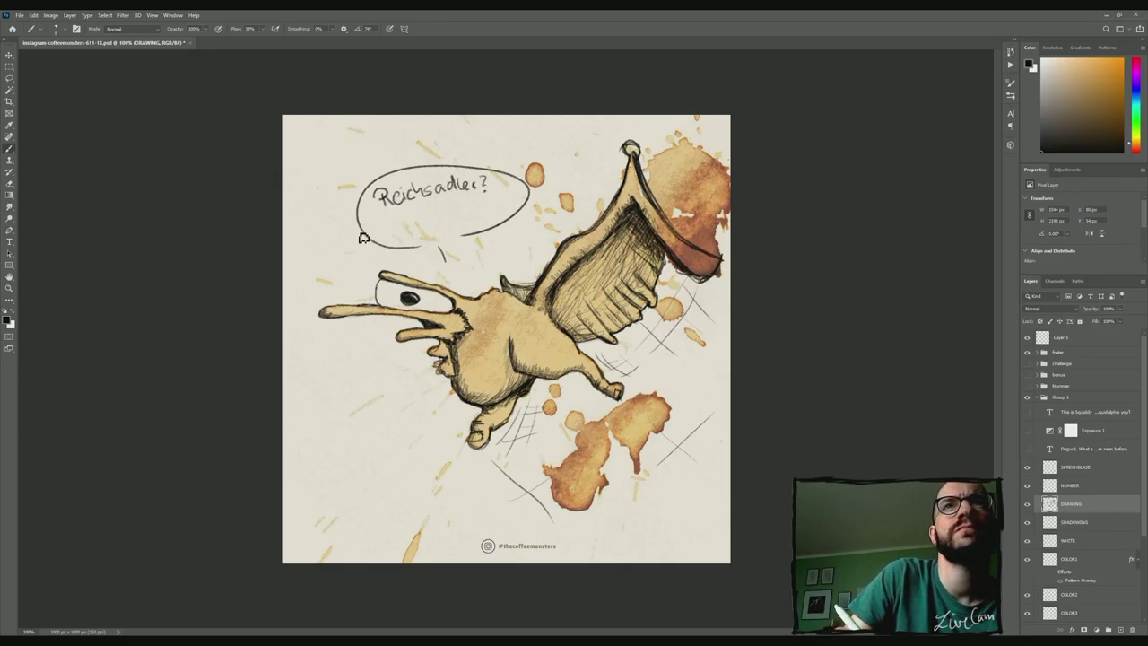
mouse_move(384, 235)
left_mouse_down()
mouse_move(469, 209)
mouse_move(502, 216)
mouse_move(482, 203)
mouse_move(455, 219)
mouse_move(502, 214)
left_mouse_up()
key("ctrl+z")
- Make the NUMBER layer active for drawing with the Brush tool
left_click(9, 56)
left_click(1071, 485)
left_click(9, 149)
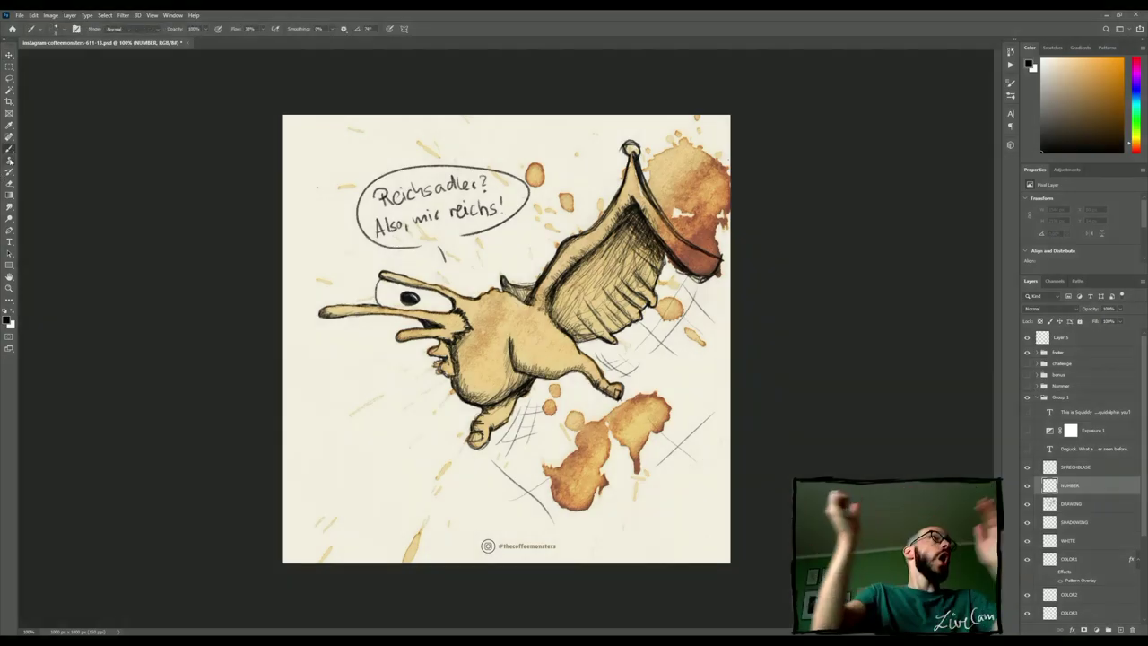